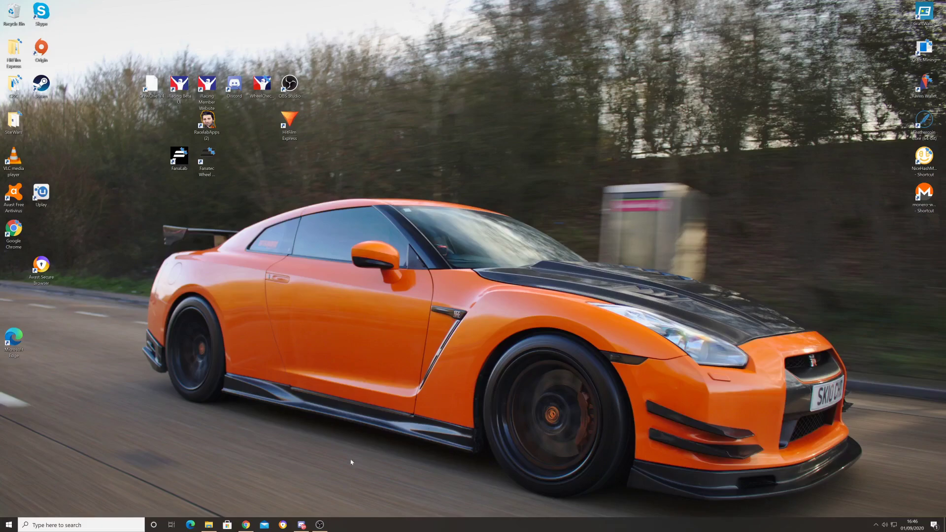
Bring Chrome back up showing the CrewChief Forum index on thecrewchief.org
click(246, 526)
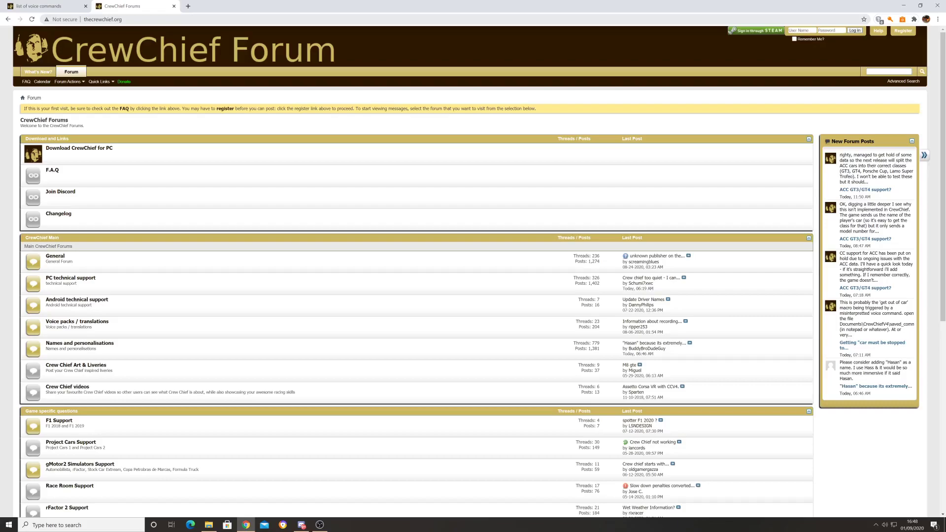
Download CrewChiefV4.msi for PC and run it past the SmartScreen warning
click(75, 150)
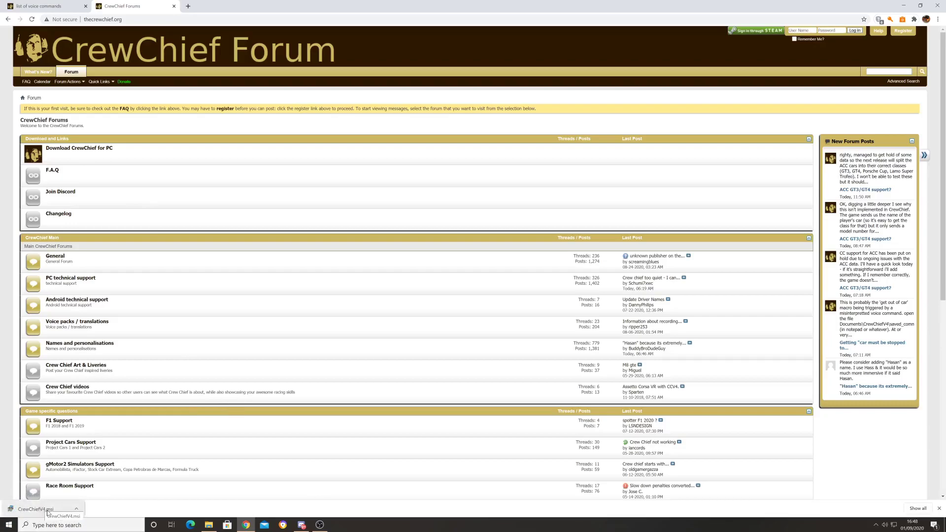
click(48, 513)
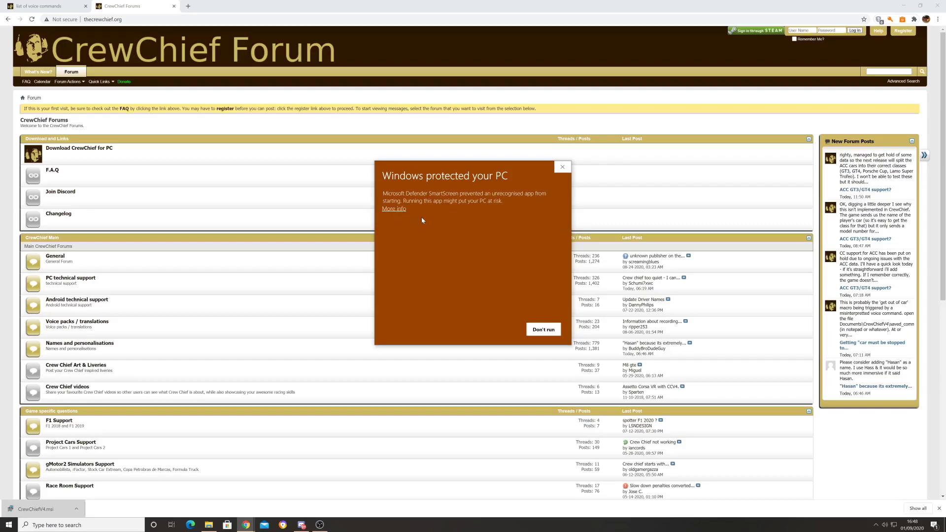
click(393, 210)
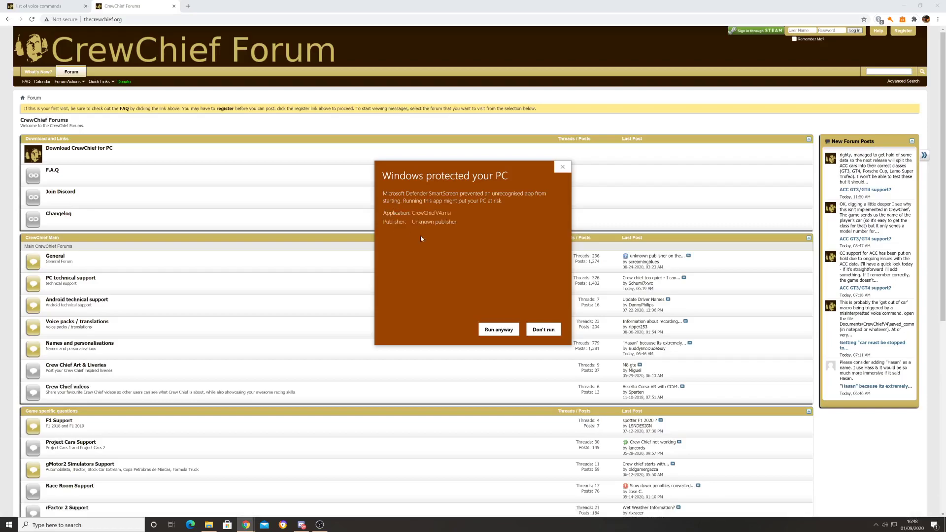
click(498, 331)
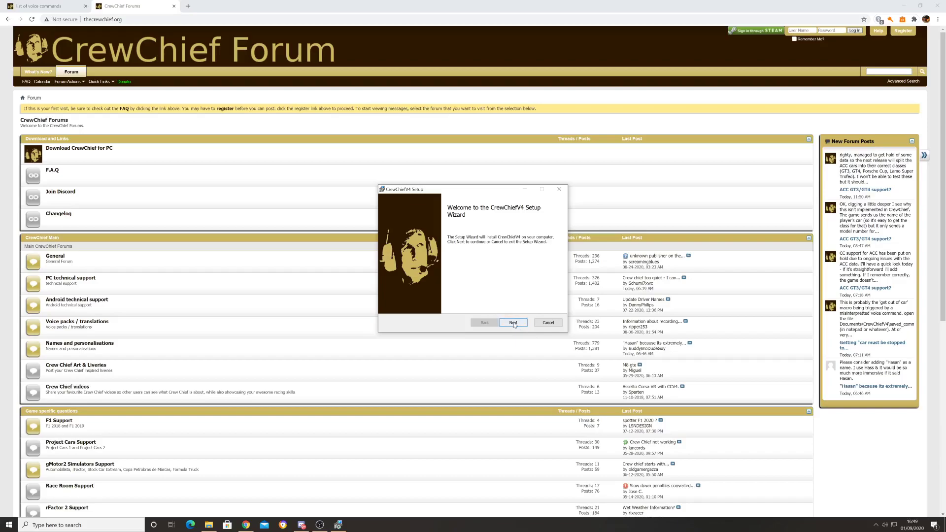
Install CrewChiefV4 to the default folder, accepting the licence, with Launch CrewChiefV4 ticked
click(513, 323)
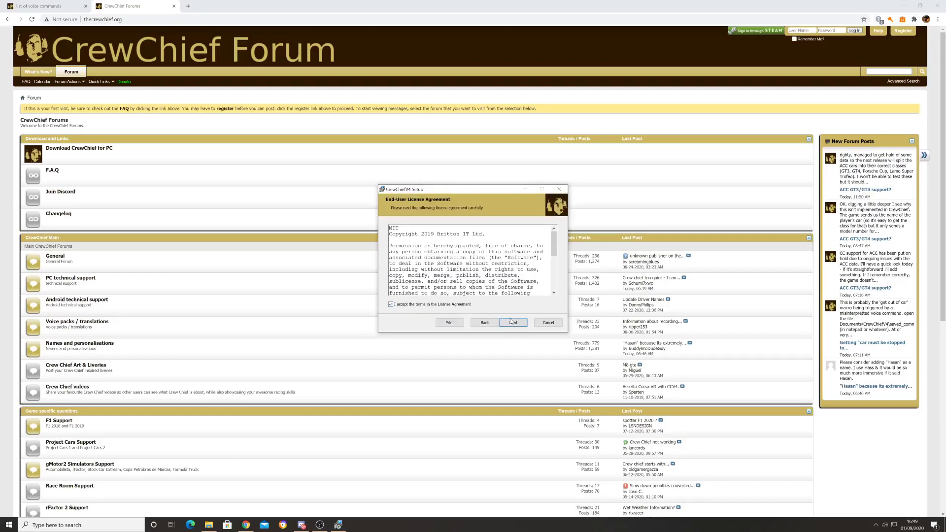
click(513, 323)
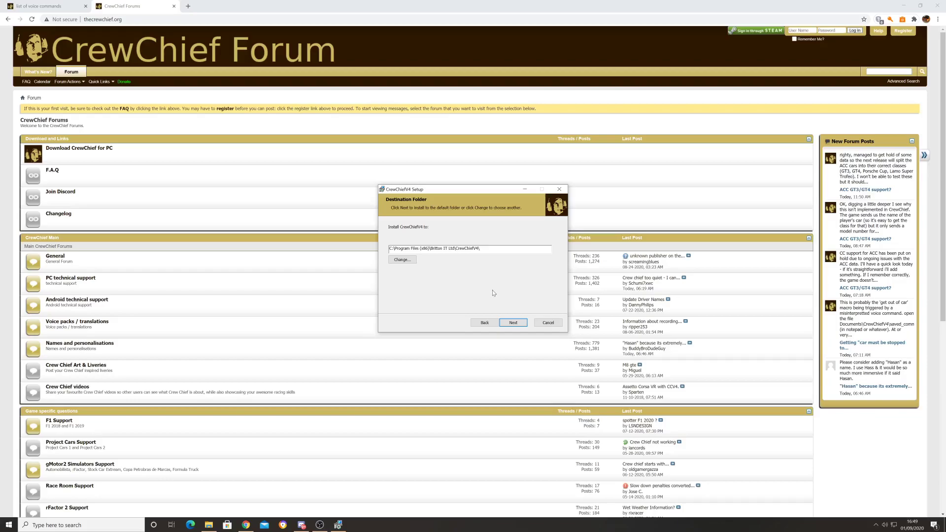
click(513, 323)
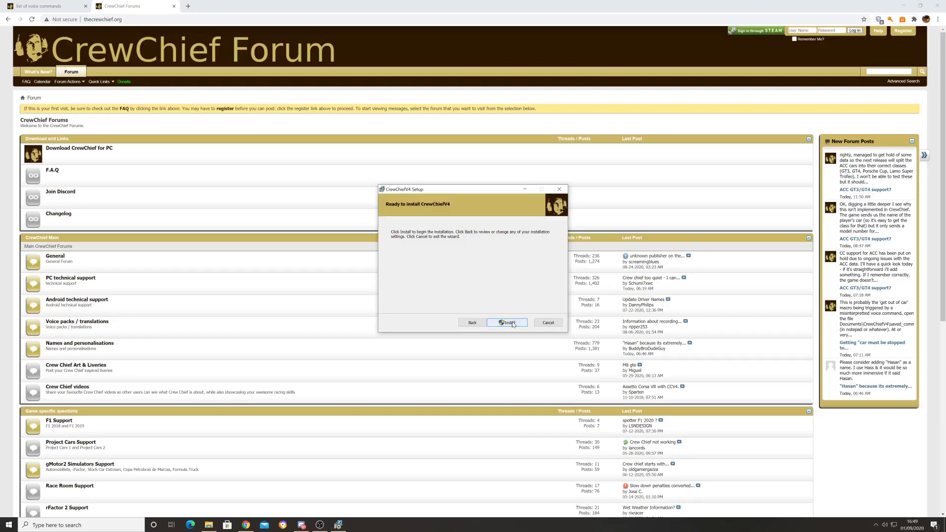
click(509, 323)
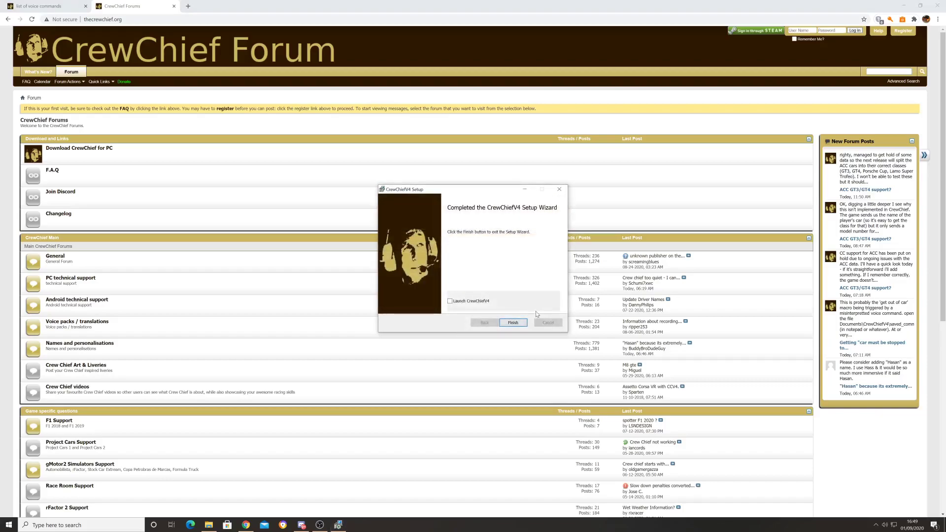
click(456, 303)
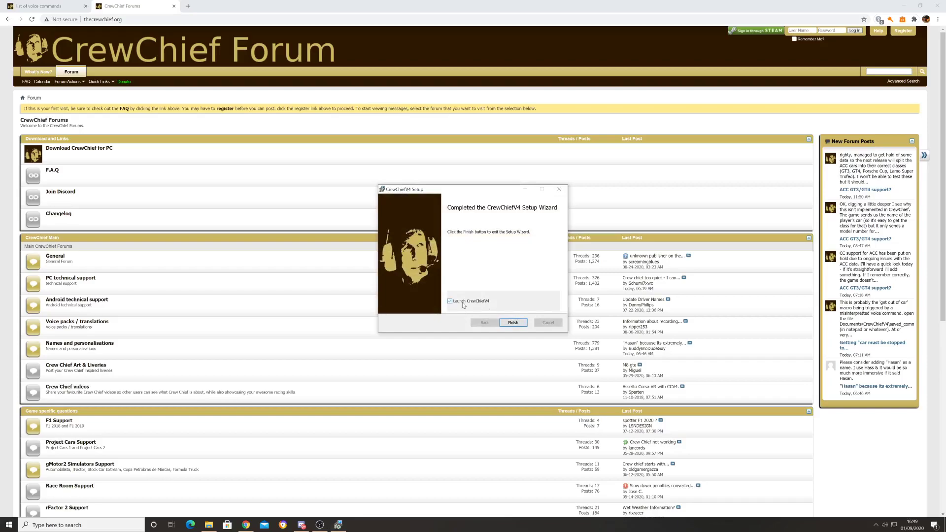
click(514, 323)
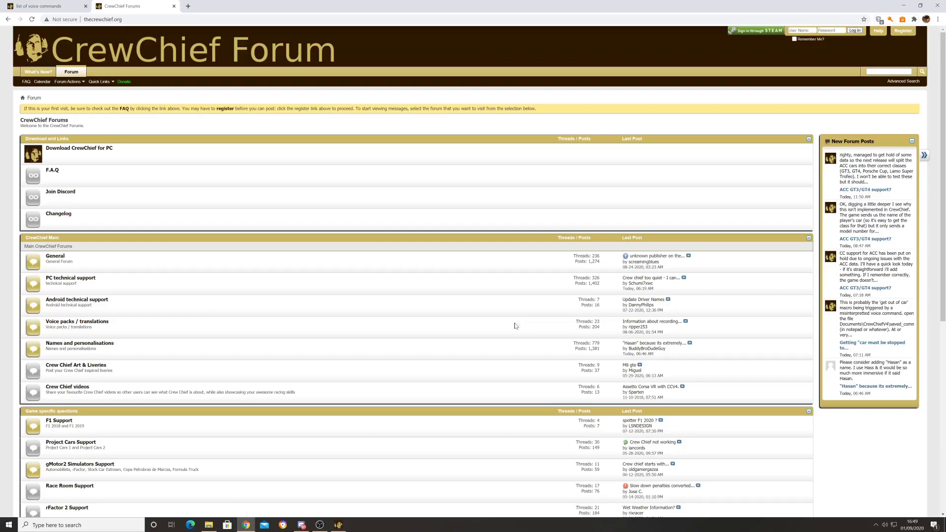
Bring the CrewChief V4 window forward and move it further left on screen
click(337, 526)
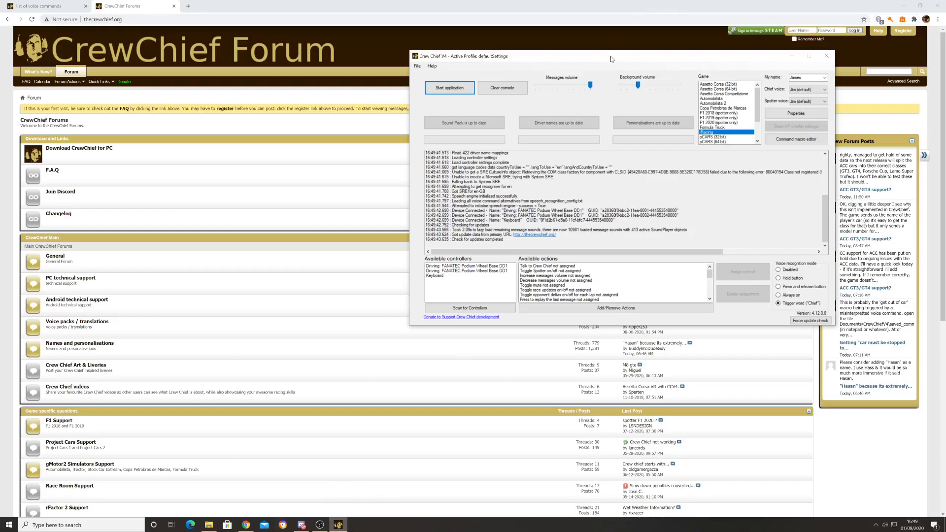
drag(608, 60, 510, 67)
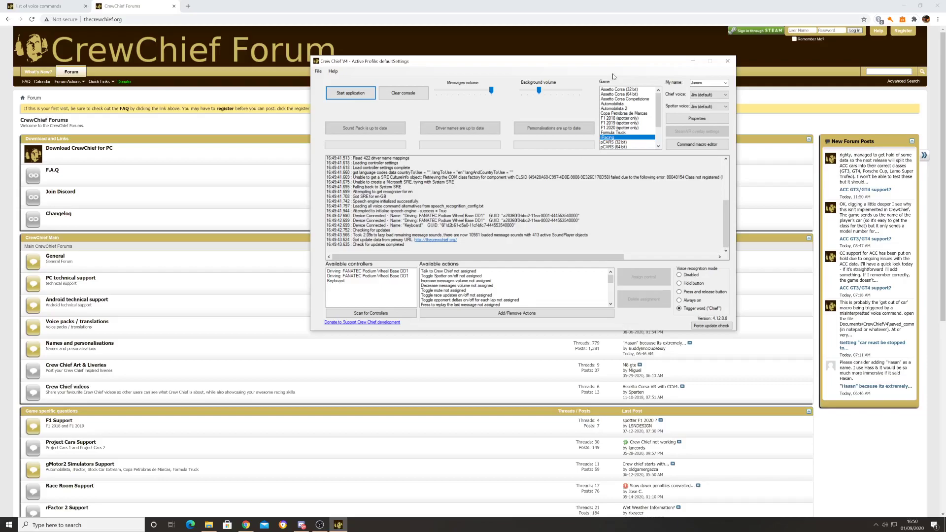
mouse_move(657, 113)
mouse_down()
mouse_move(667, 146)
mouse_move(668, 104)
mouse_up()
click(616, 139)
click(726, 83)
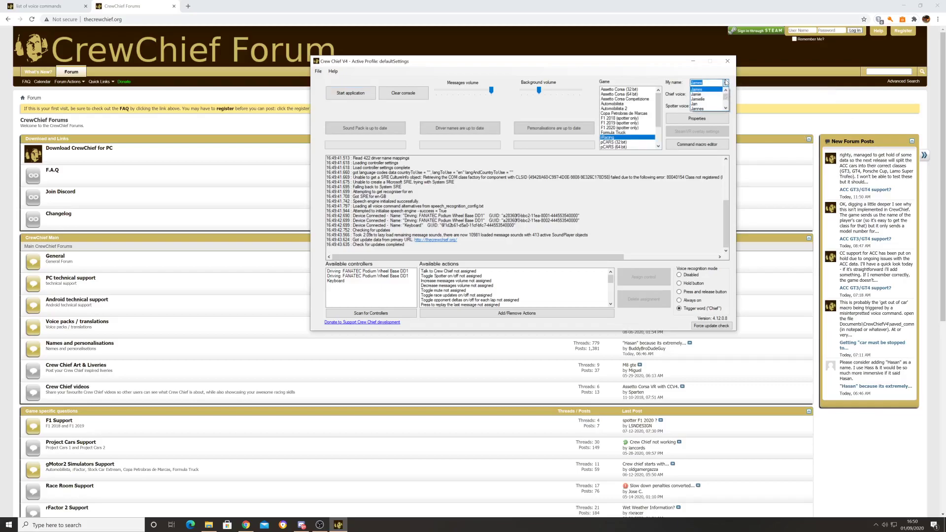
click(699, 90)
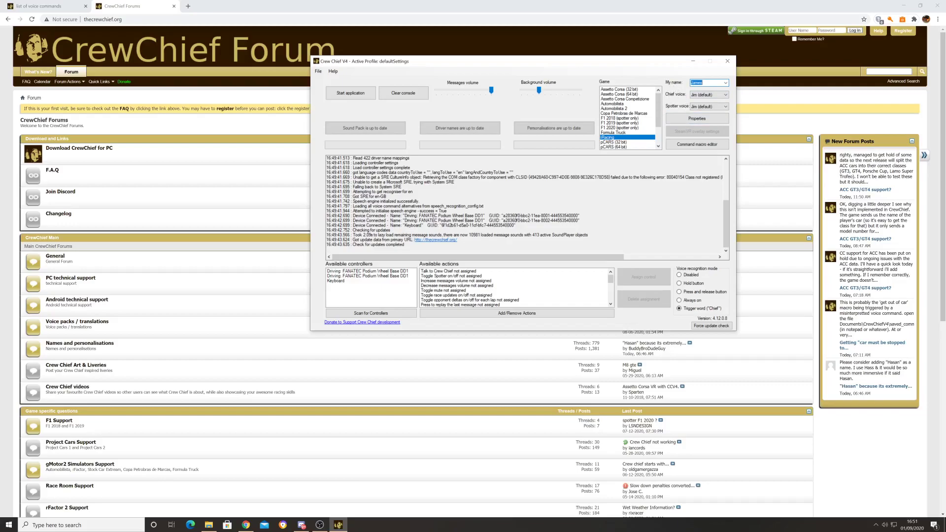
click(413, 191)
click(371, 271)
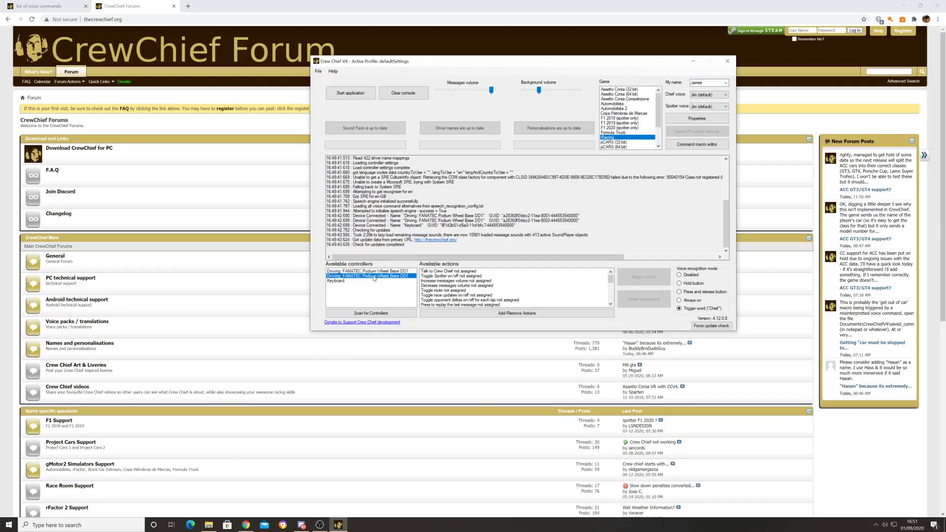
key(Up)
key(Down)
key(Up)
key(Down)
key(Up)
key(Down)
click(376, 272)
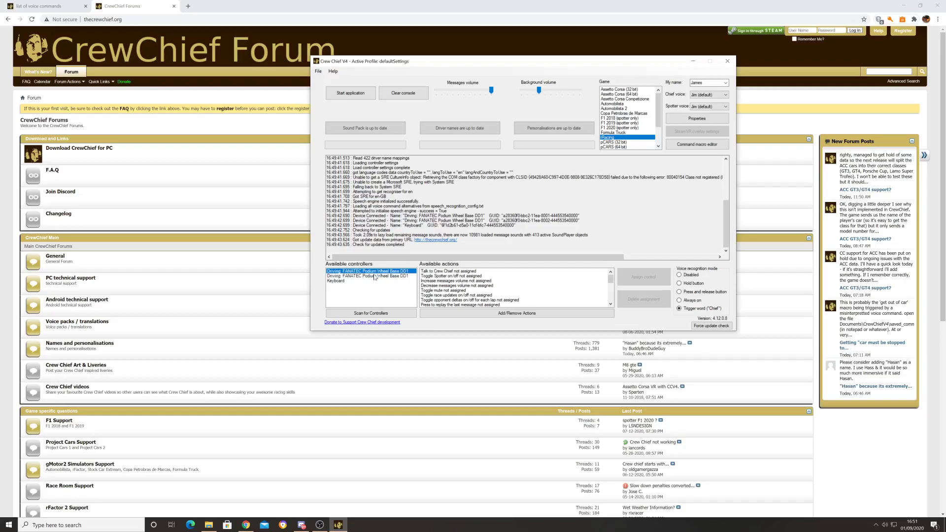
click(376, 277)
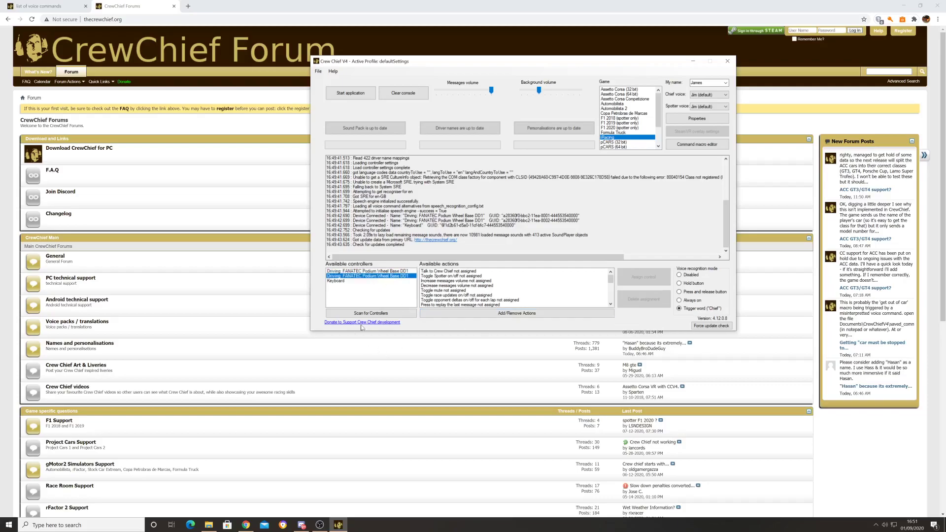
click(350, 285)
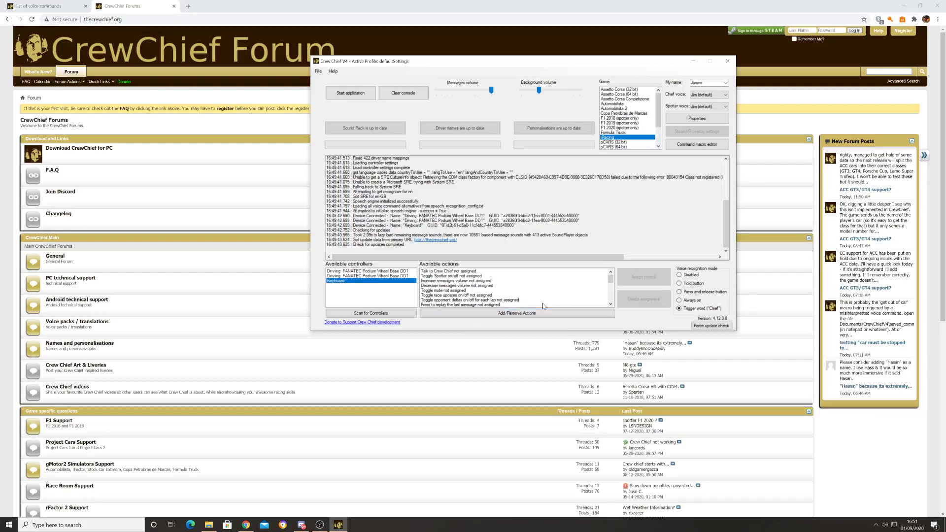
click(684, 275)
click(698, 309)
Choose Press and release voice mode and bind Talk to Crew Chief to FANATEC DD1 button 11
click(680, 285)
click(687, 294)
click(369, 271)
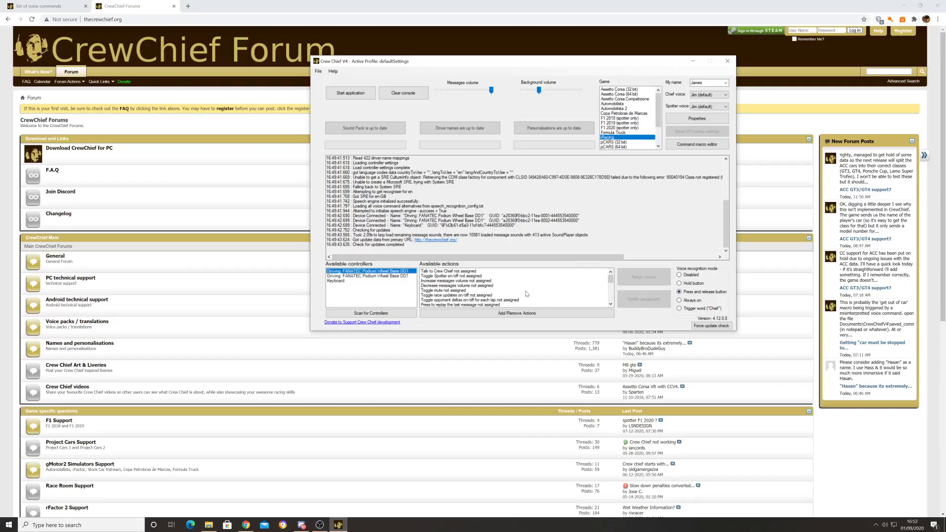
click(452, 273)
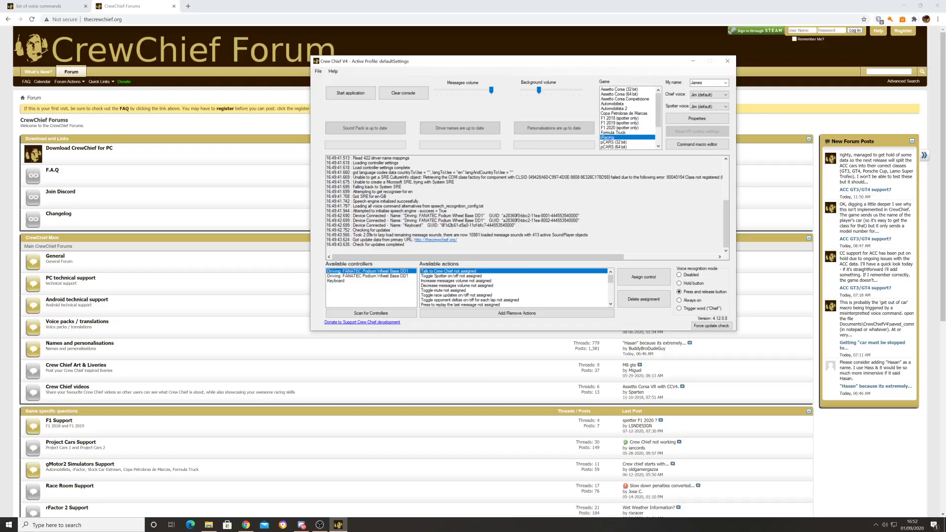
click(640, 278)
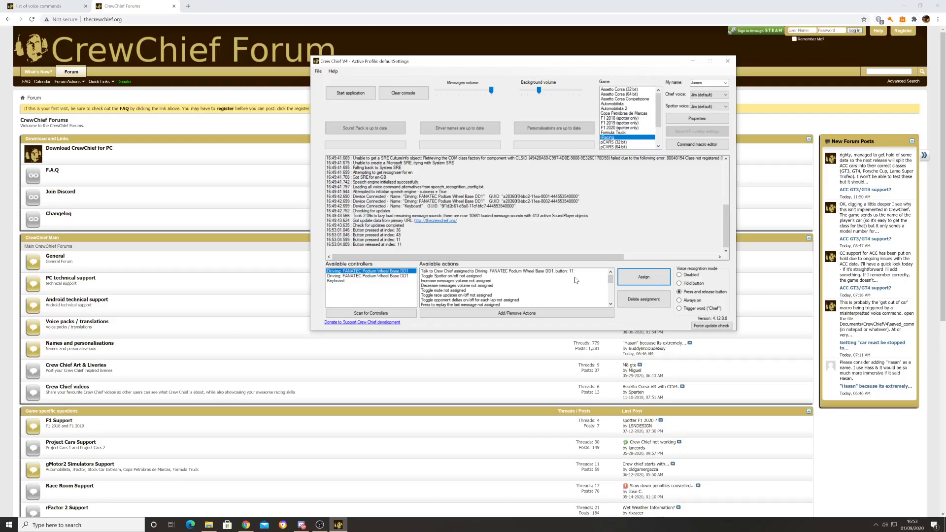
Open Properties for defaultSettings, scroll its iRacing settings, and show the Profiles dropdown
click(705, 122)
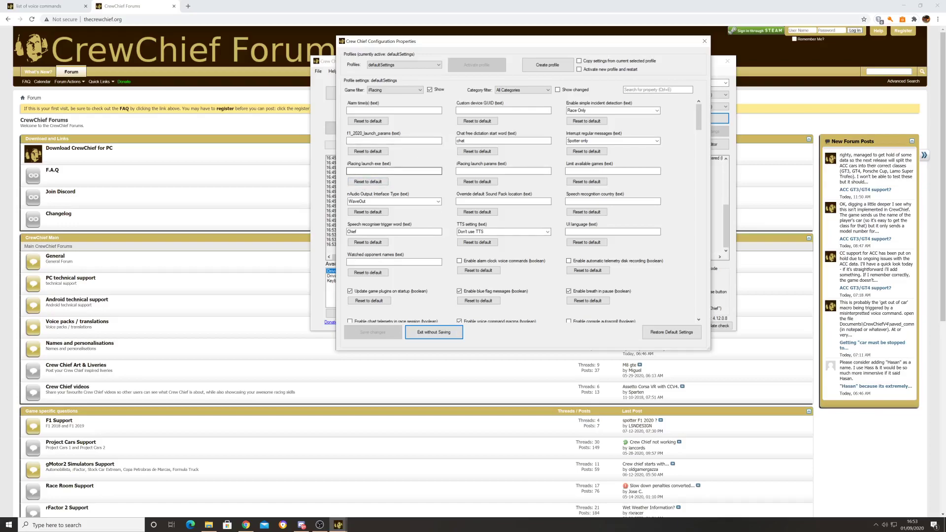
mouse_move(368, 169)
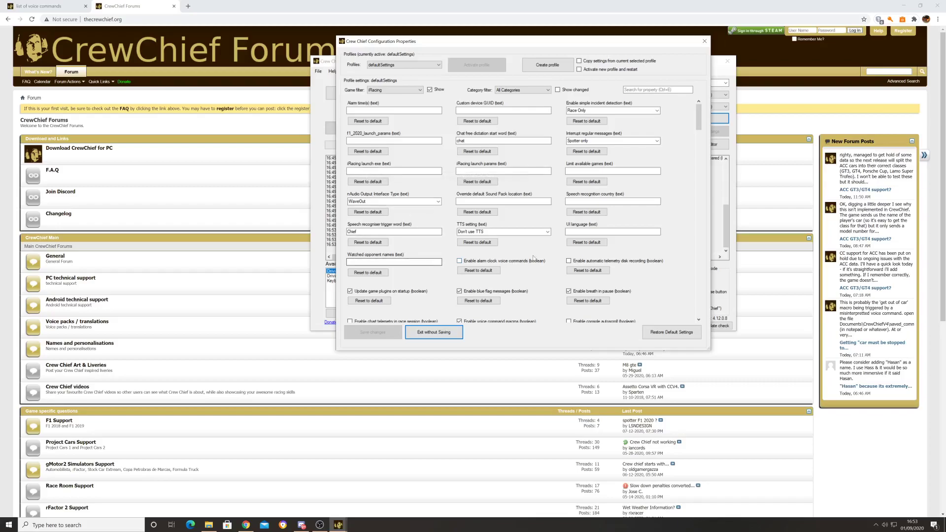
drag(700, 113, 702, 146)
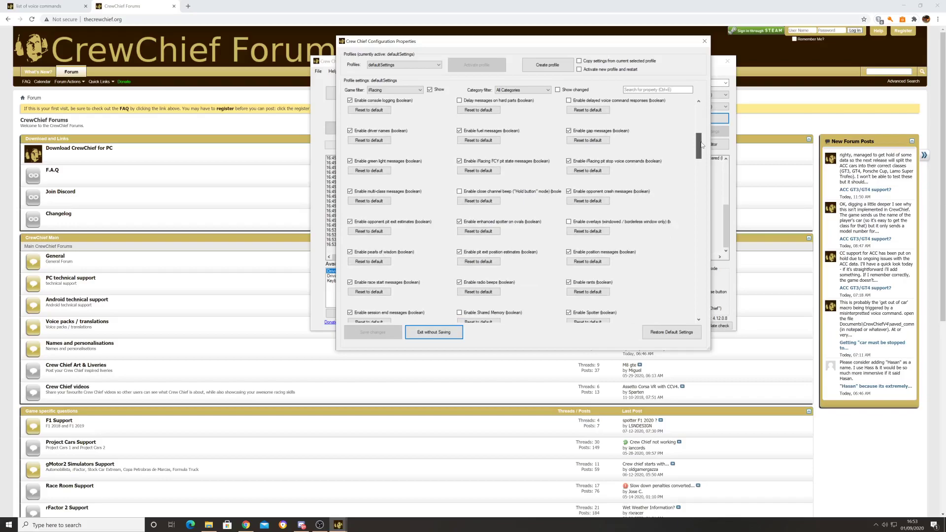
drag(703, 145, 703, 147)
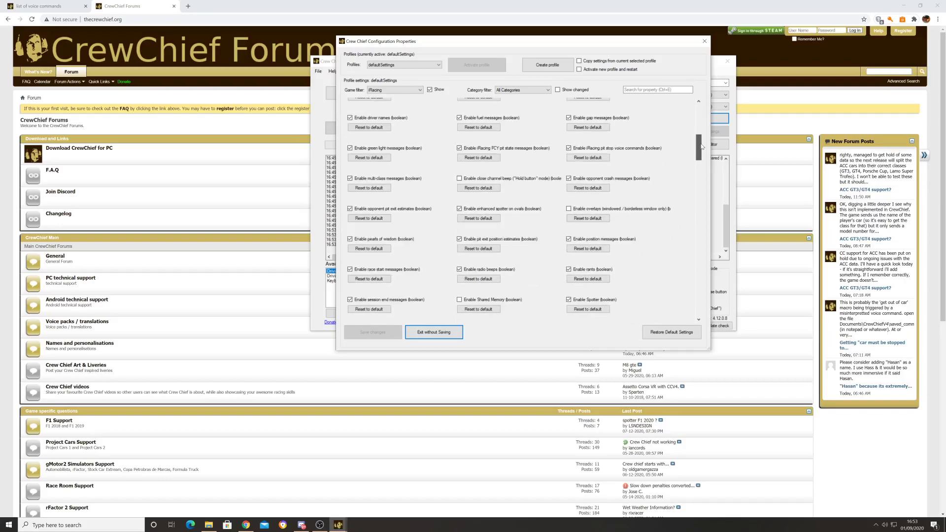
scroll(703, 146, down, 3)
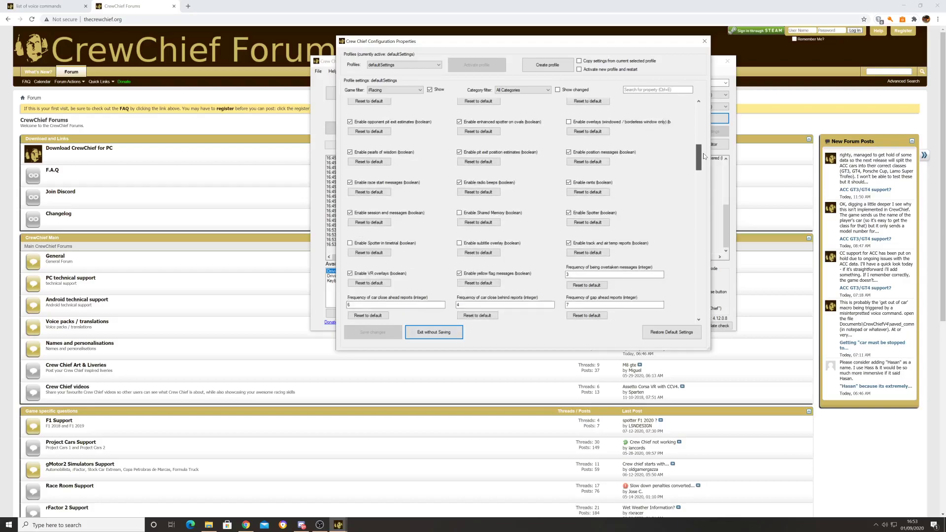
click(423, 65)
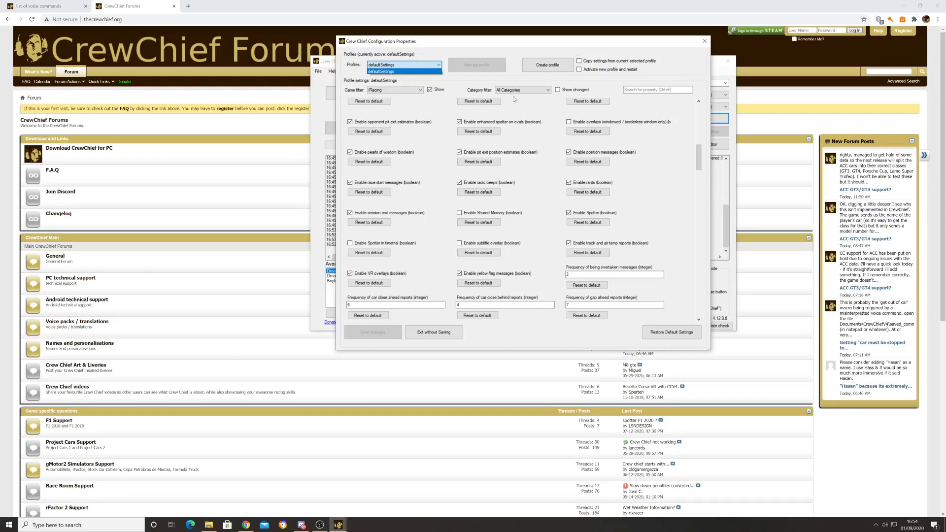
click(539, 150)
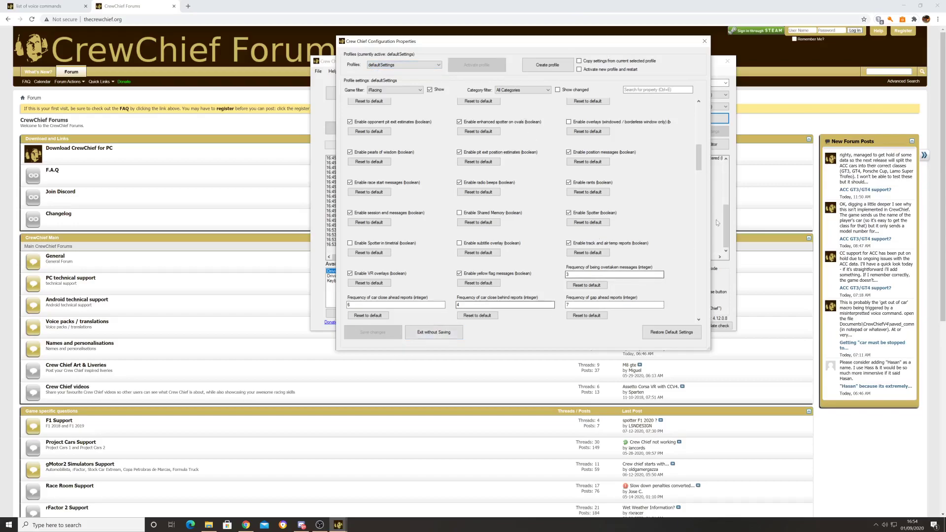
scroll(696, 168, down, 3)
drag(697, 168, 696, 189)
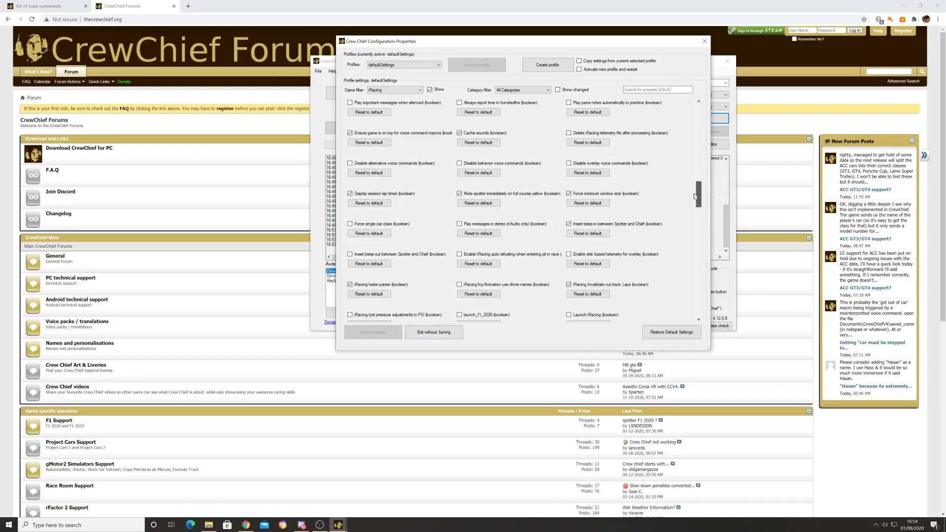
scroll(695, 197, down, 5)
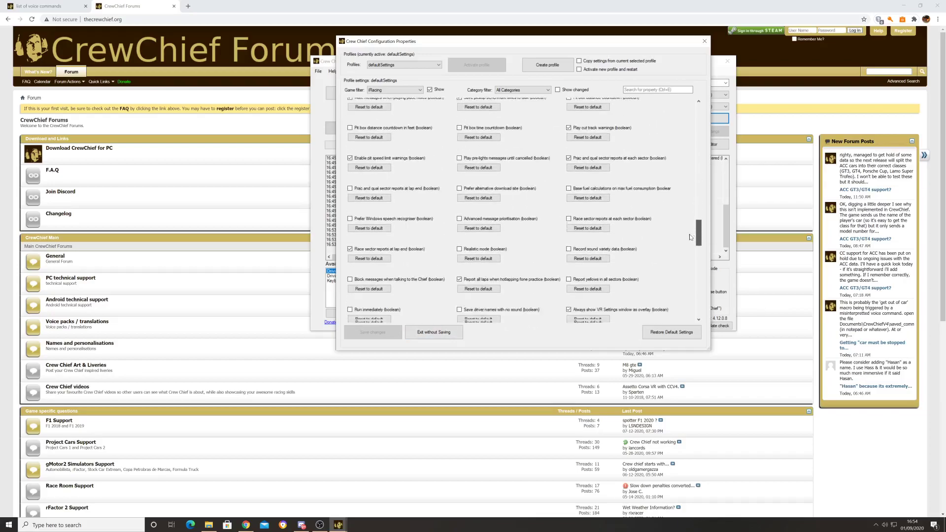
scroll(690, 237, down, 10)
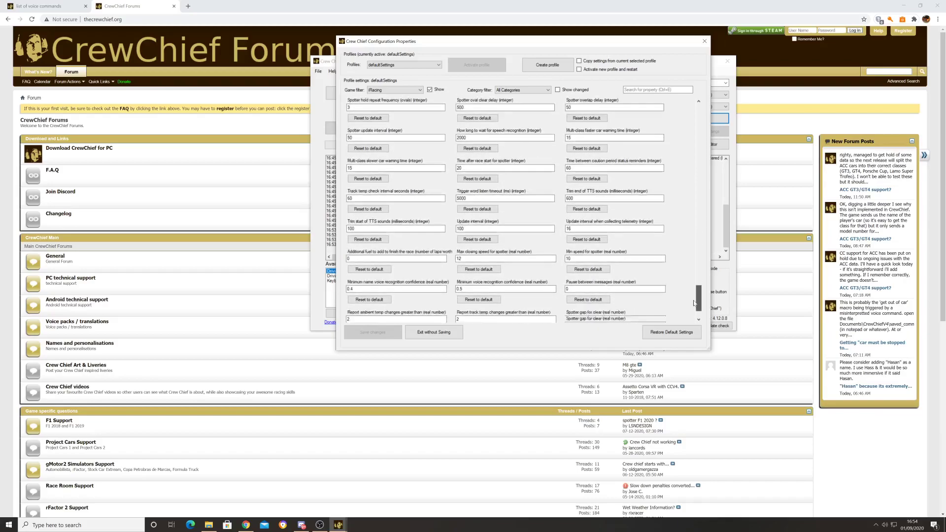
scroll(695, 303, down, 2)
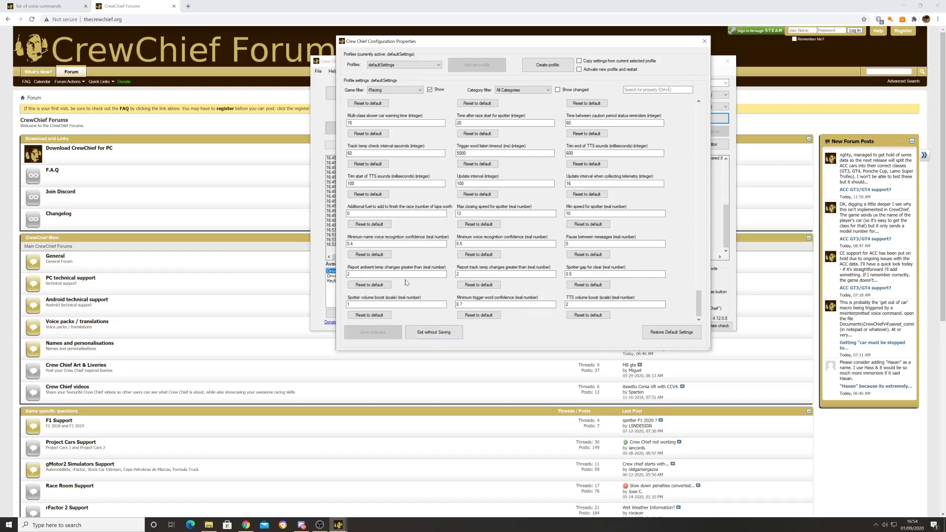
Close the Configuration Properties window without saving changes
click(438, 335)
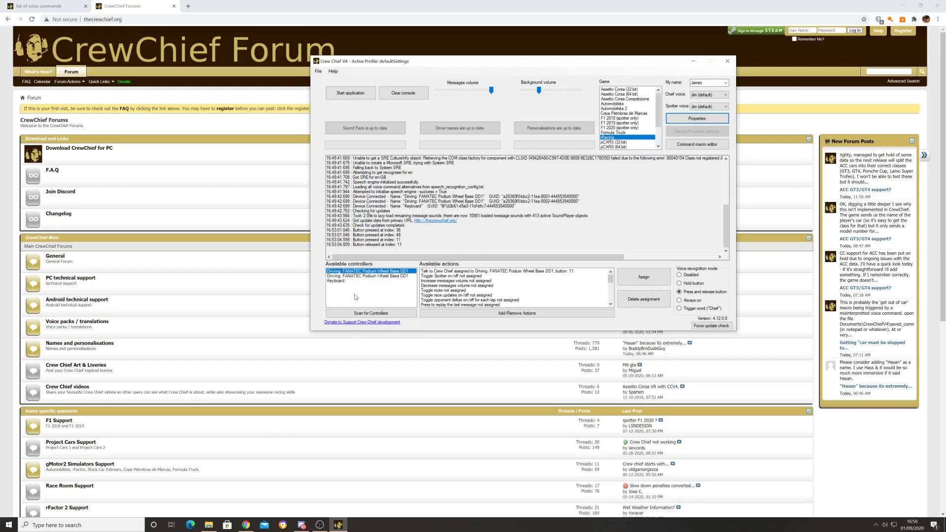
Open the list of voice commands thread, highlight the pitstop commands, then return to CrewChief V4
click(232, 120)
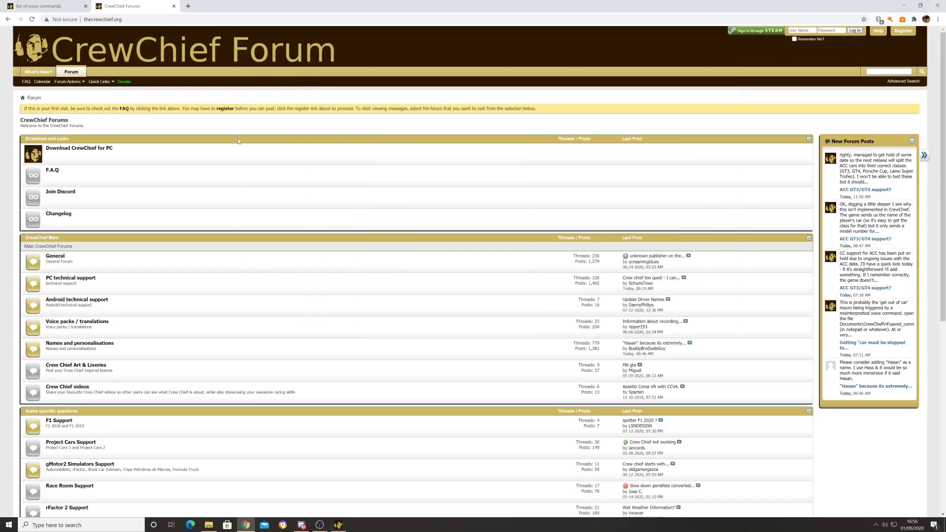
click(40, 5)
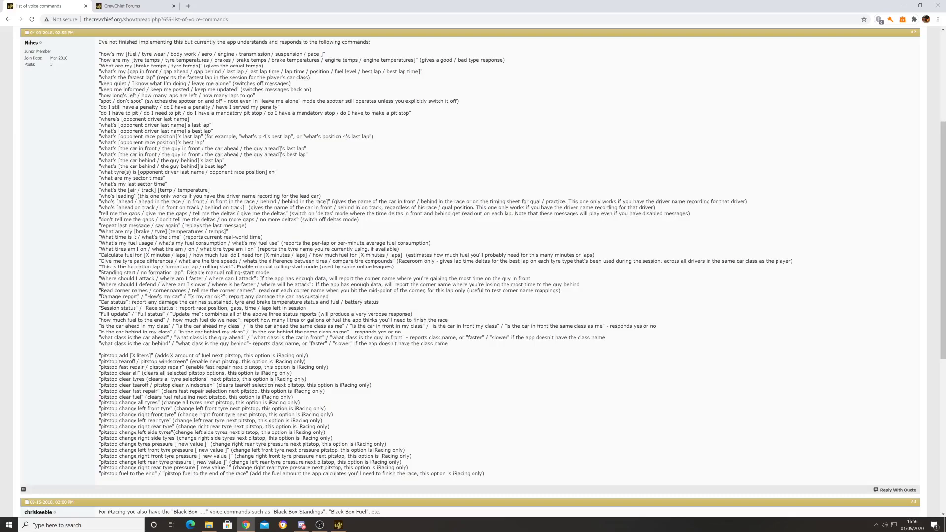
drag(376, 445, 378, 451)
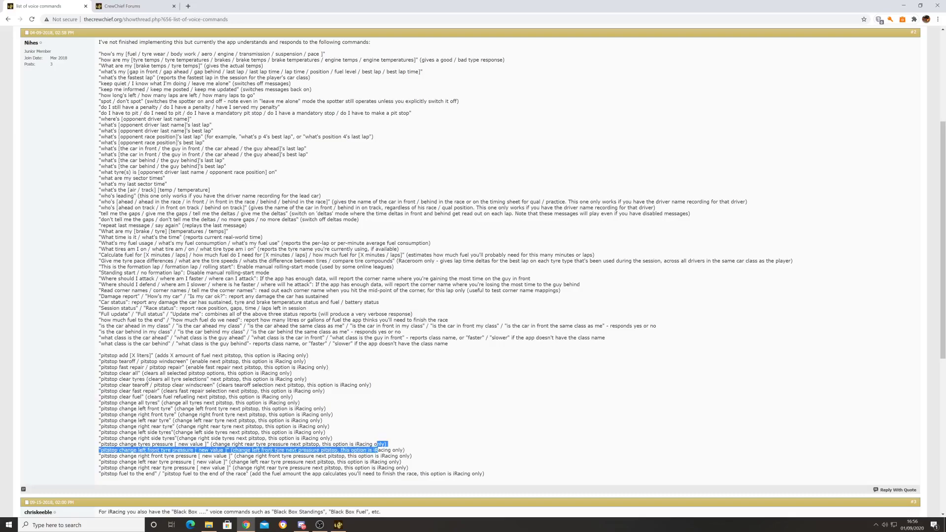
click(378, 450)
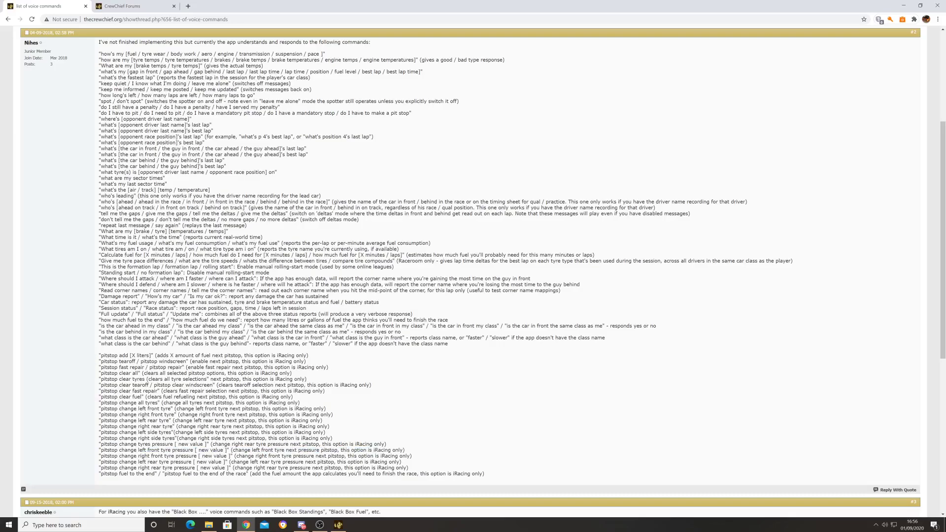
drag(101, 355, 488, 475)
click(492, 475)
drag(100, 473, 526, 480)
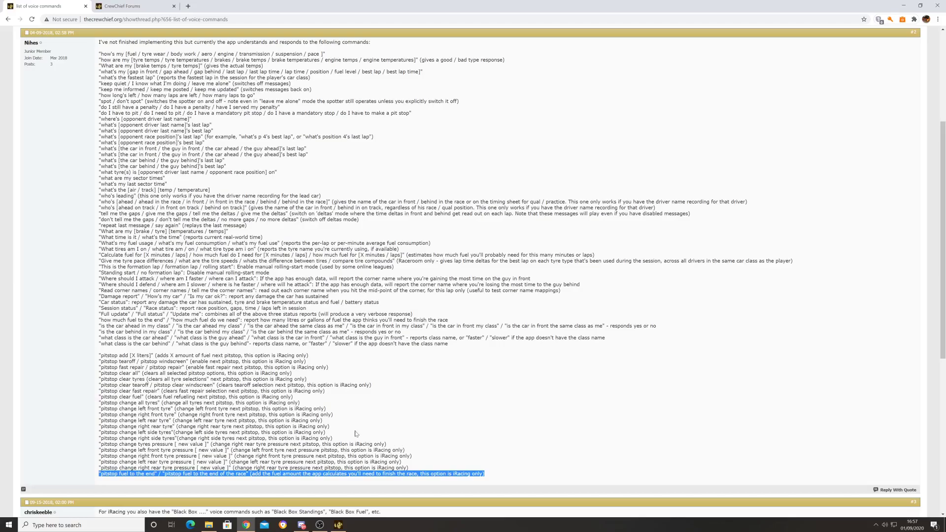
click(340, 526)
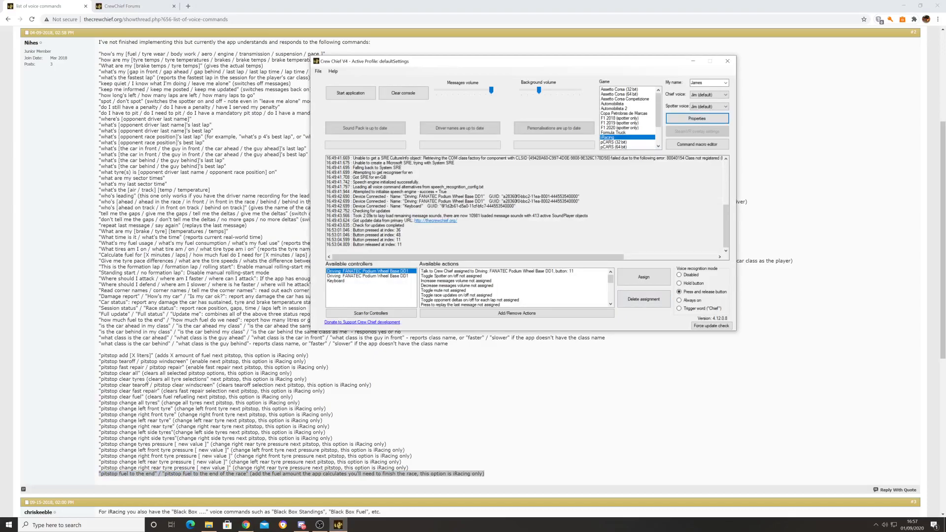
Start CrewChief and confirm spoken "how long's left" is recognised at 0.790 confidence
click(351, 96)
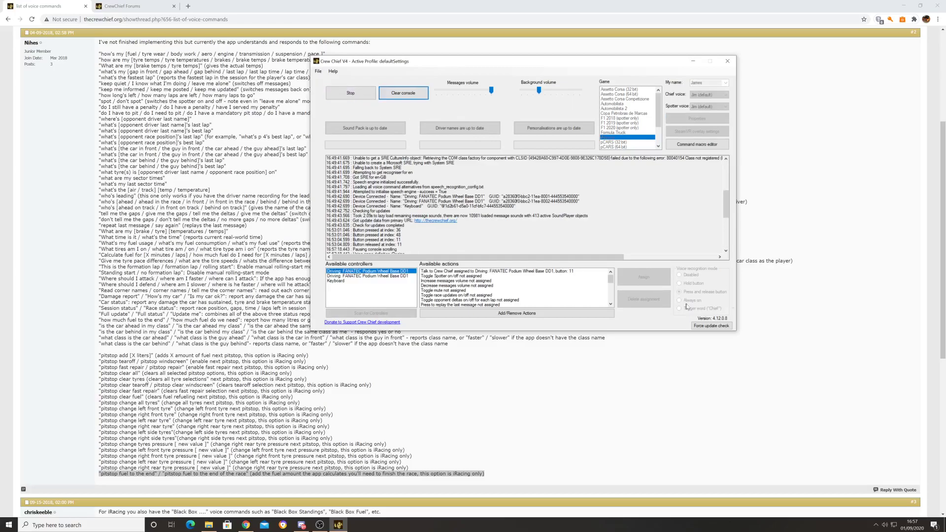
drag(726, 211, 708, 276)
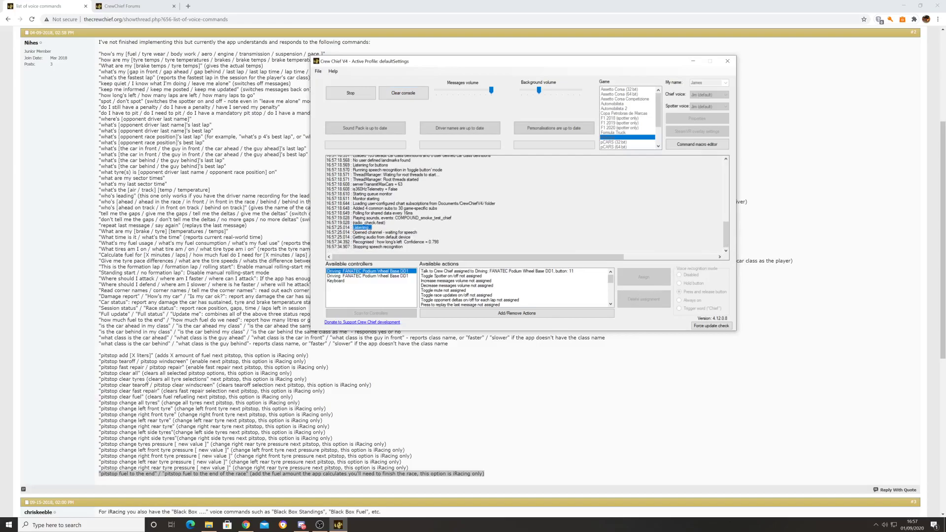
drag(353, 232, 411, 237)
drag(327, 242, 353, 237)
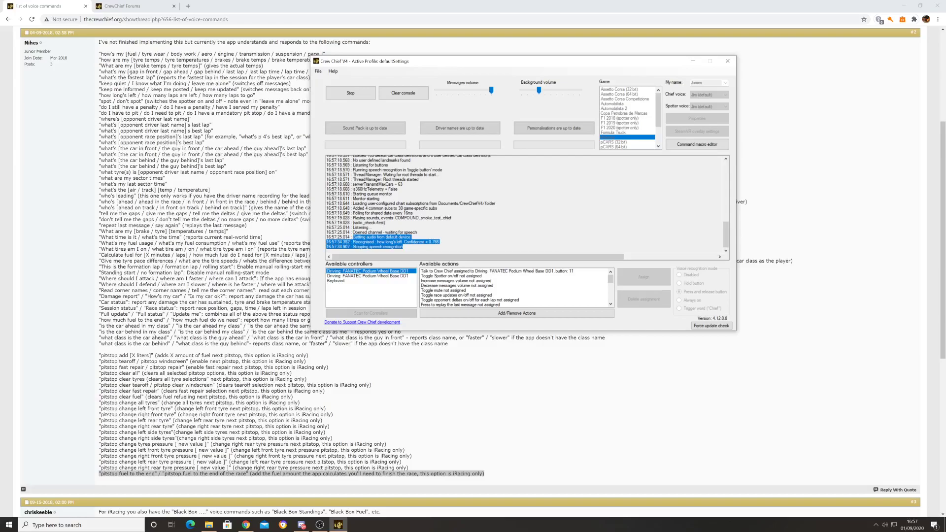
key(alt+Tab)
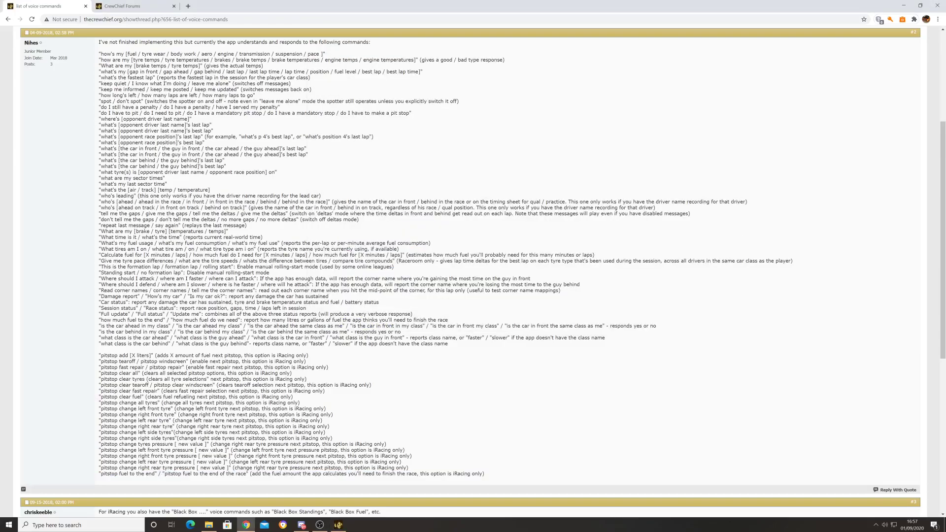
Highlight 'spot / don't spot' in the thread and bring CrewChief V4 forward
drag(106, 101, 129, 101)
click(339, 526)
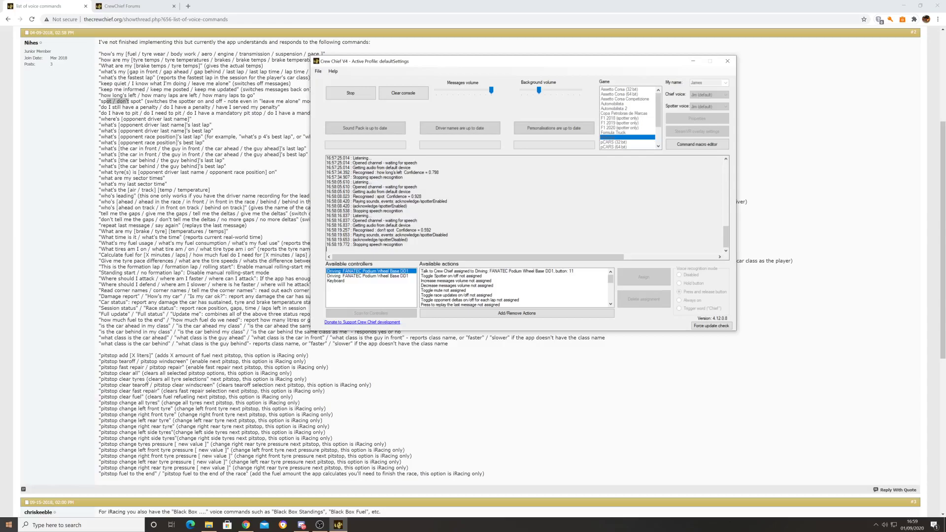
Start Windows Speech Recognition from a Start menu search for 'spe', launching it twice
click(8, 524)
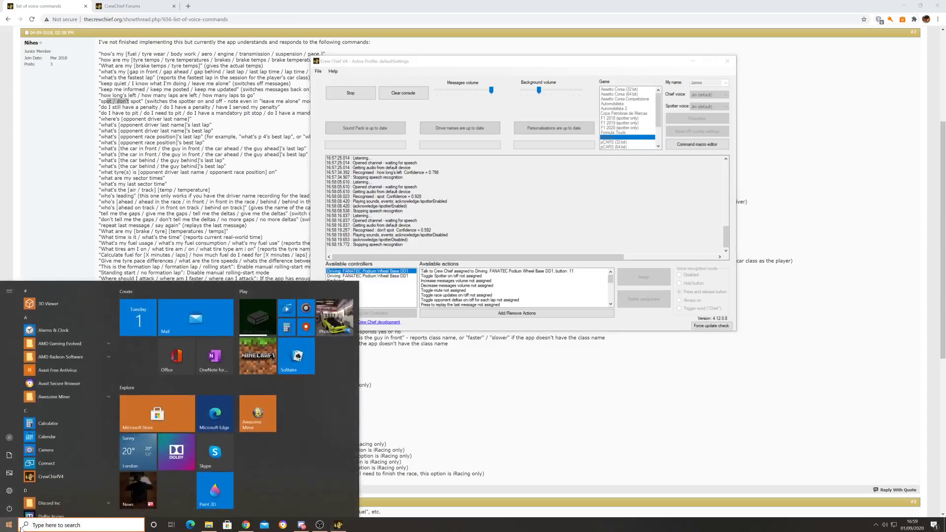
text(spee)
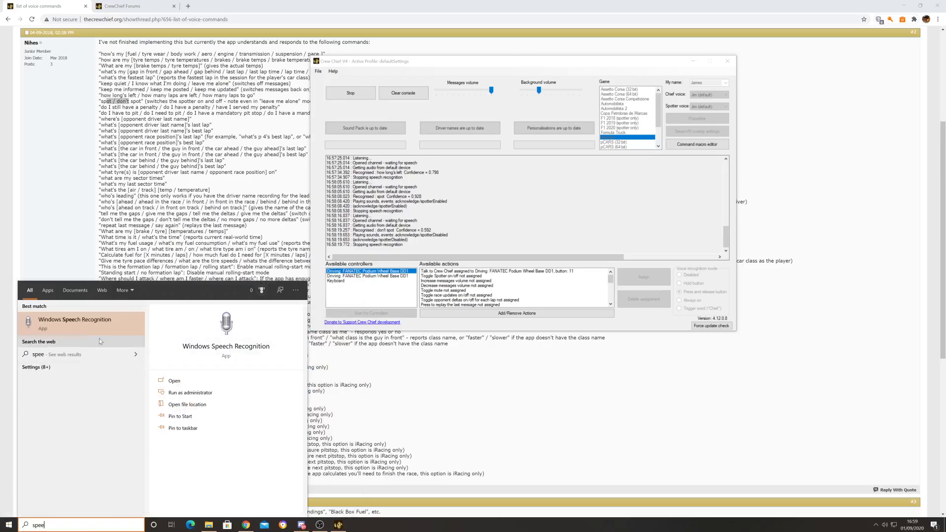
click(65, 323)
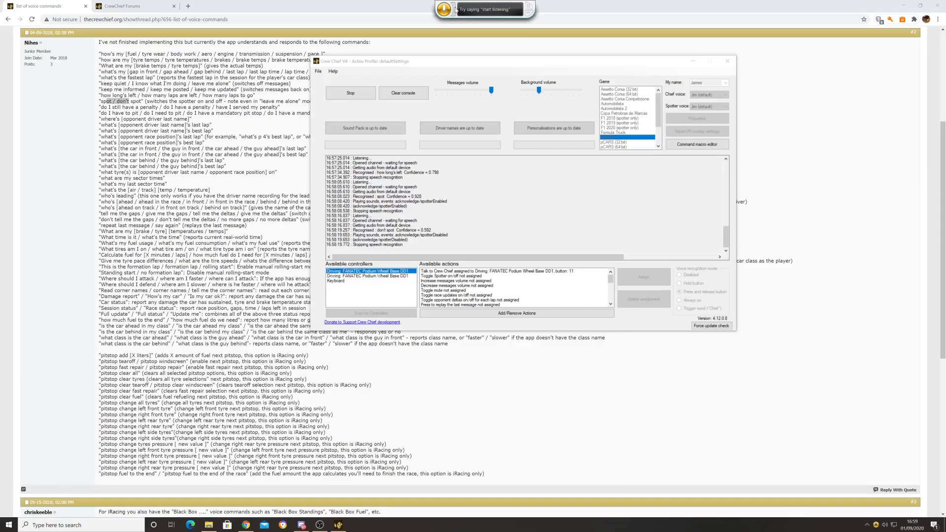
click(6, 525)
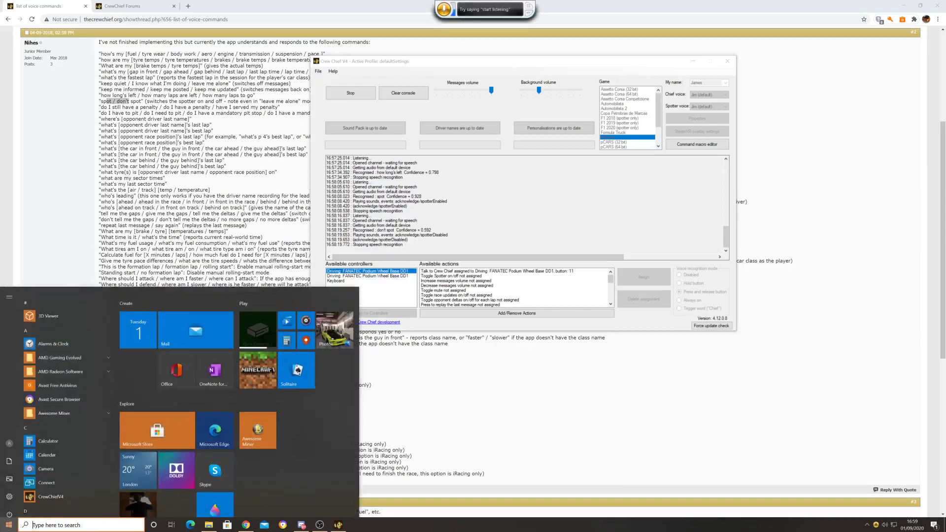
text(spe)
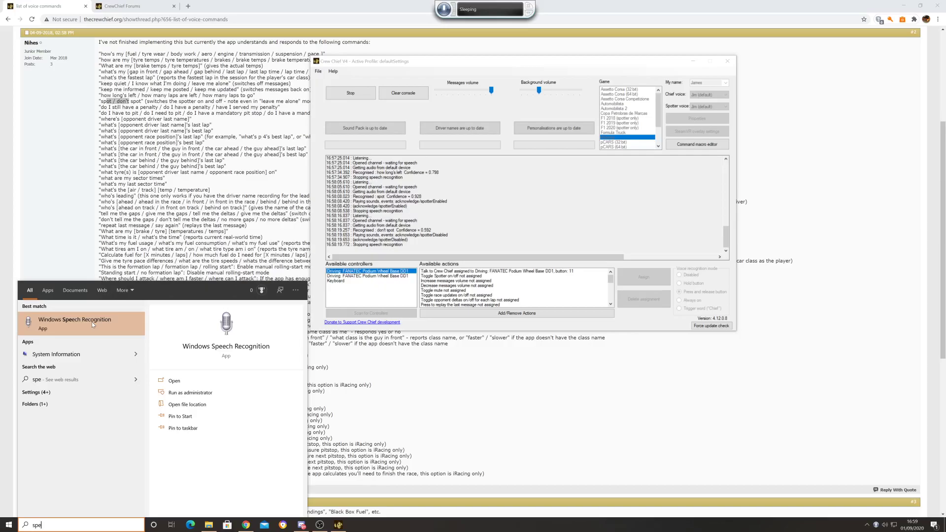
click(91, 321)
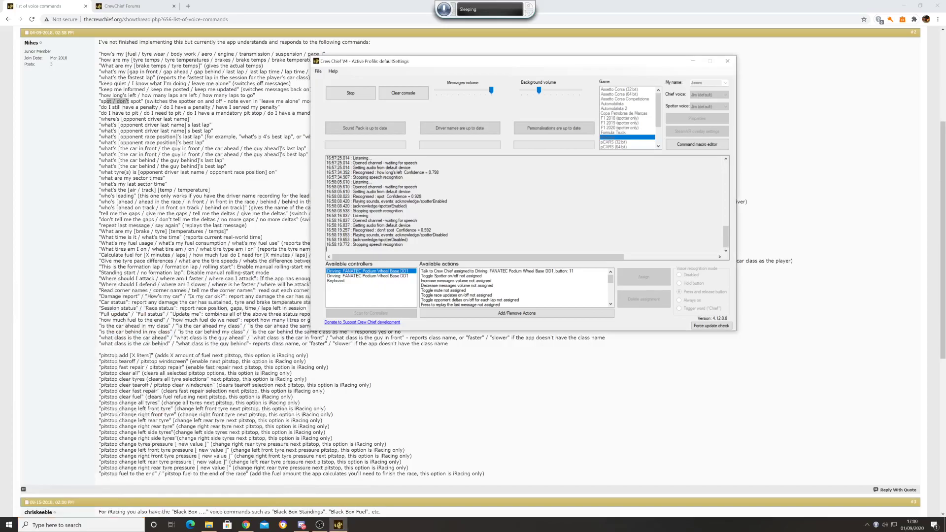